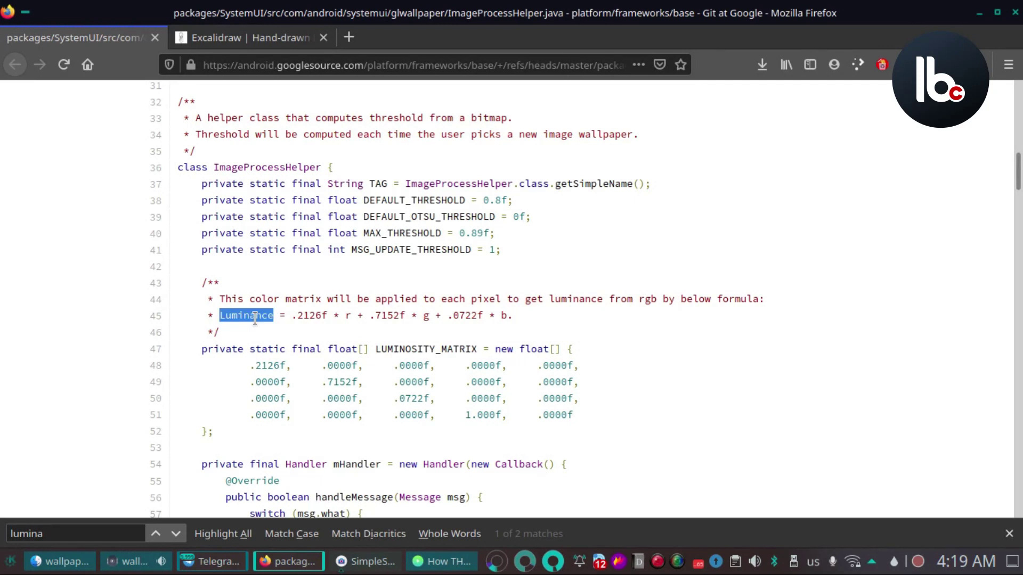
# - Examine the luminance formula in the ImageProcessHelper source, reading the red, green and blue coefficients and the matrix below
pyautogui.click(255, 318)
pyautogui.moveTo(212, 312); pyautogui.dragTo(312, 316)
pyautogui.doubleClick(300, 319)
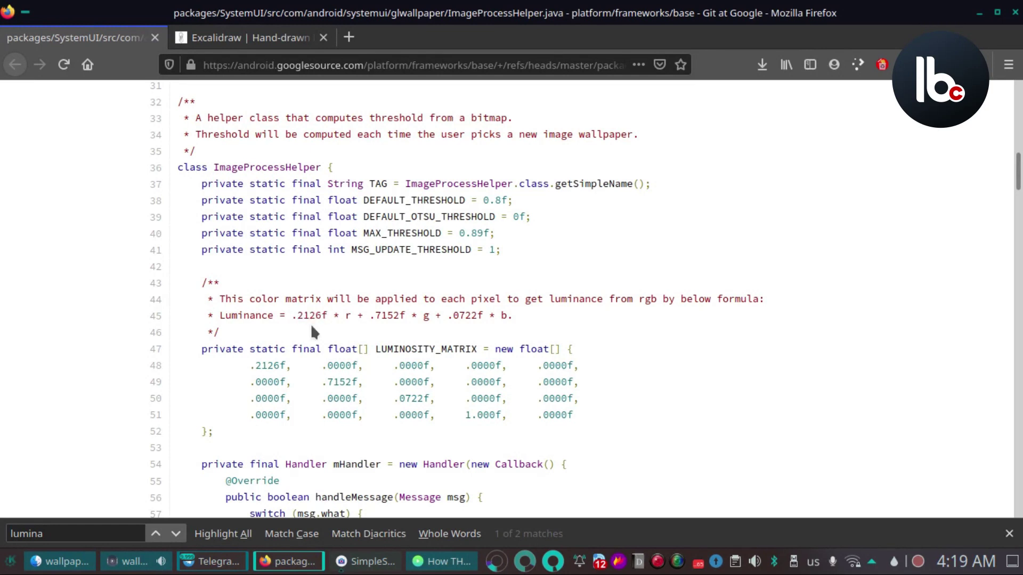
pyautogui.moveTo(347, 318); pyautogui.dragTo(341, 318)
pyautogui.moveTo(428, 322); pyautogui.dragTo(435, 334)
pyautogui.click(468, 322)
pyautogui.moveTo(300, 316); pyautogui.dragTo(336, 315)
pyautogui.click(336, 315)
pyautogui.moveTo(293, 315); pyautogui.dragTo(474, 326)
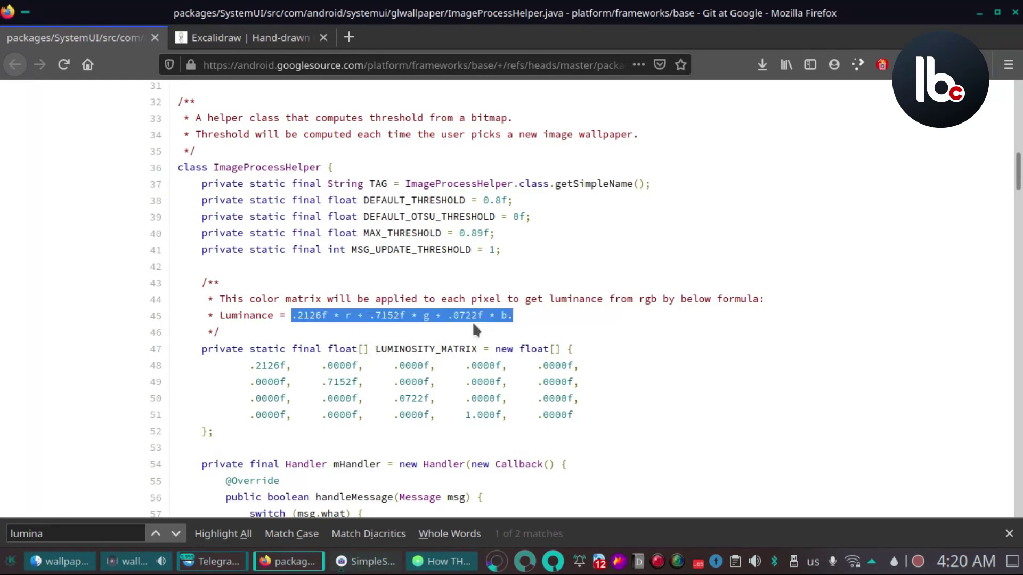
pyautogui.scroll(-2, 483, 331)
pyautogui.scroll(2, 484, 330)
# - Switch to the Excalidraw drawing and examine the brown sample pixel square
pyautogui.click(270, 40)
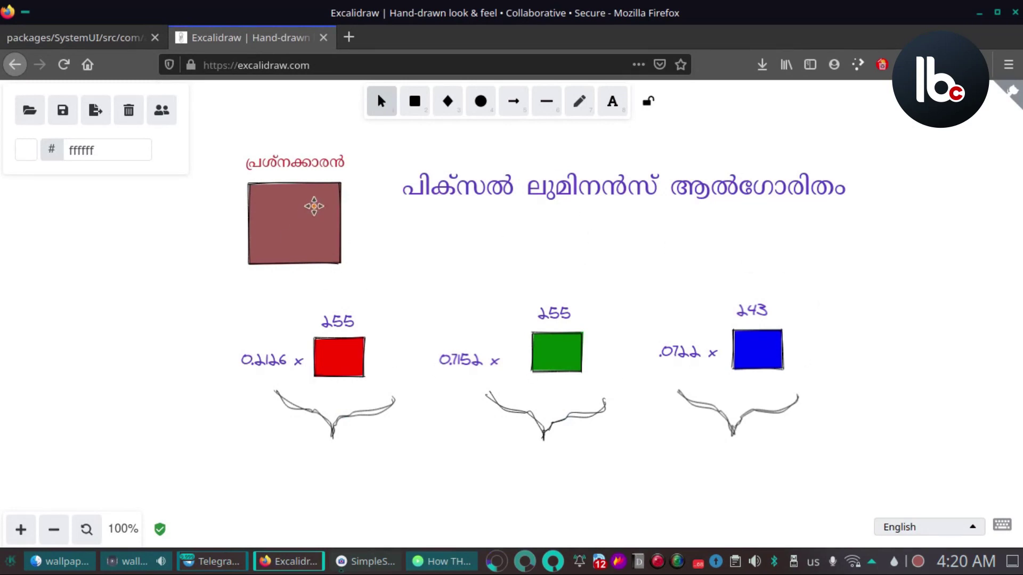
pyautogui.click(291, 186)
pyautogui.click(292, 216)
pyautogui.click(400, 219)
pyautogui.moveTo(262, 220); pyautogui.dragTo(261, 221)
pyautogui.click(368, 228)
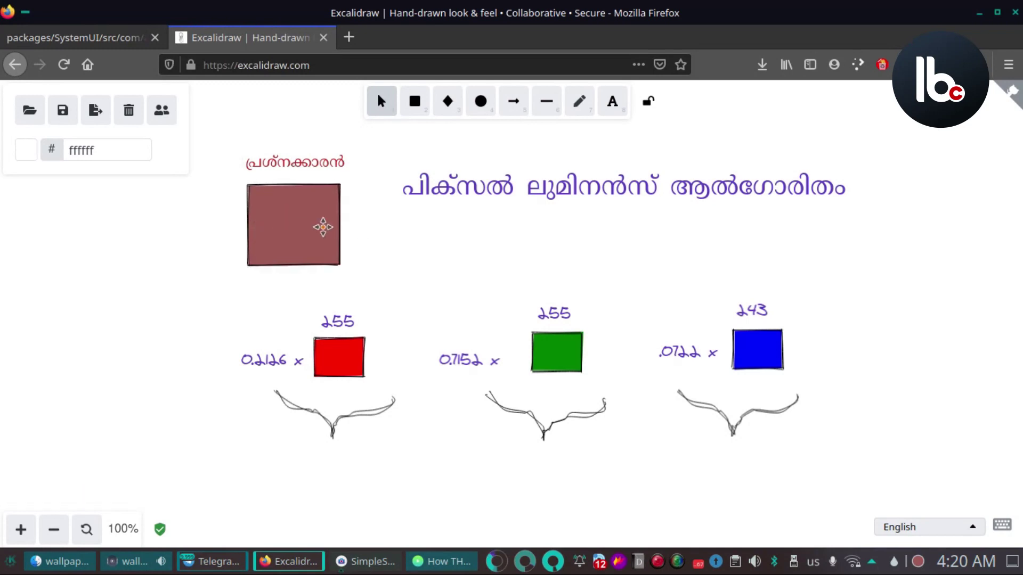
pyautogui.click(315, 216)
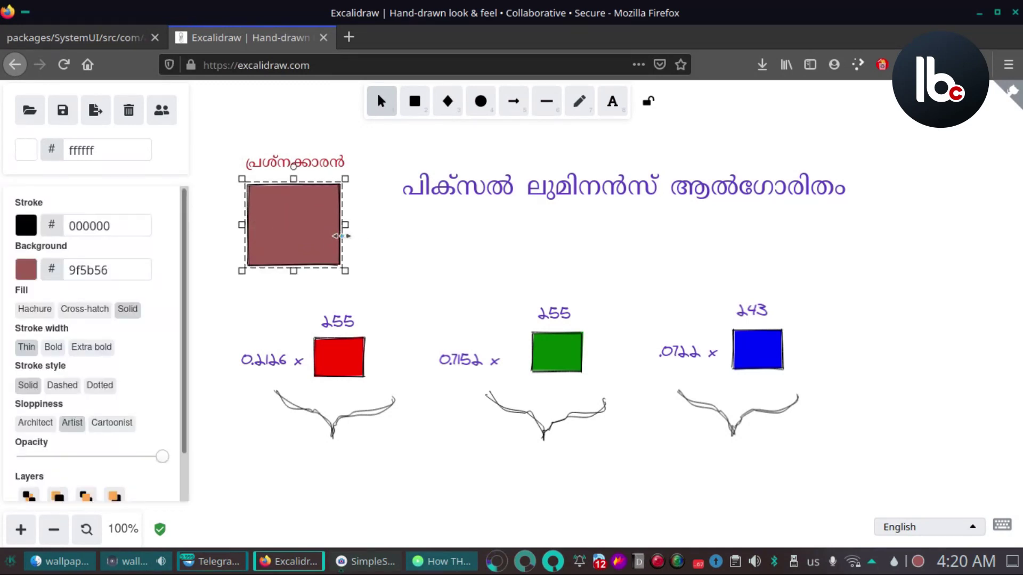
pyautogui.click(399, 258)
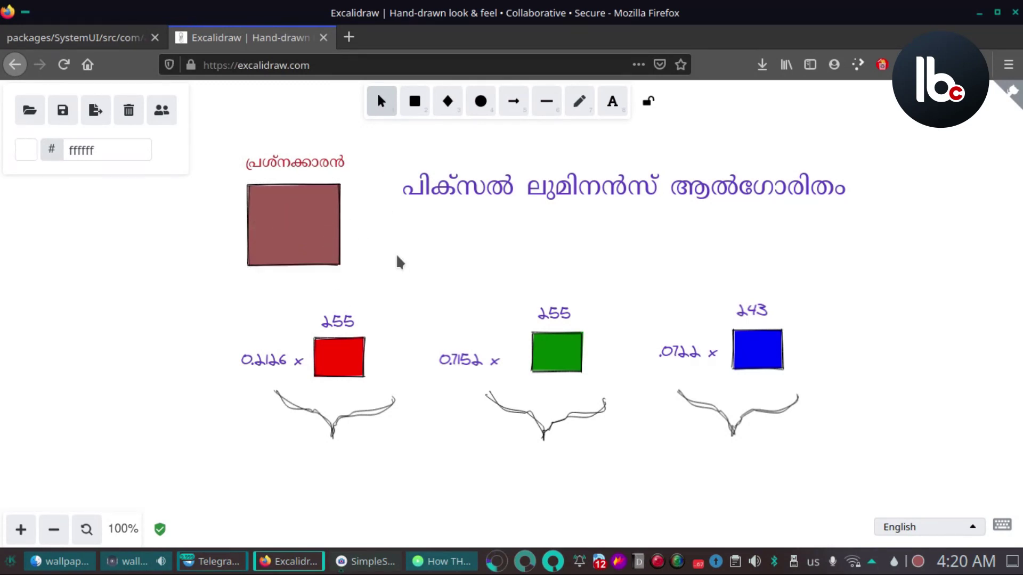
# - Examine the channel values above the red, green and blue squares and the multiplier beside the red square
pyautogui.click(341, 324)
pyautogui.click(555, 317)
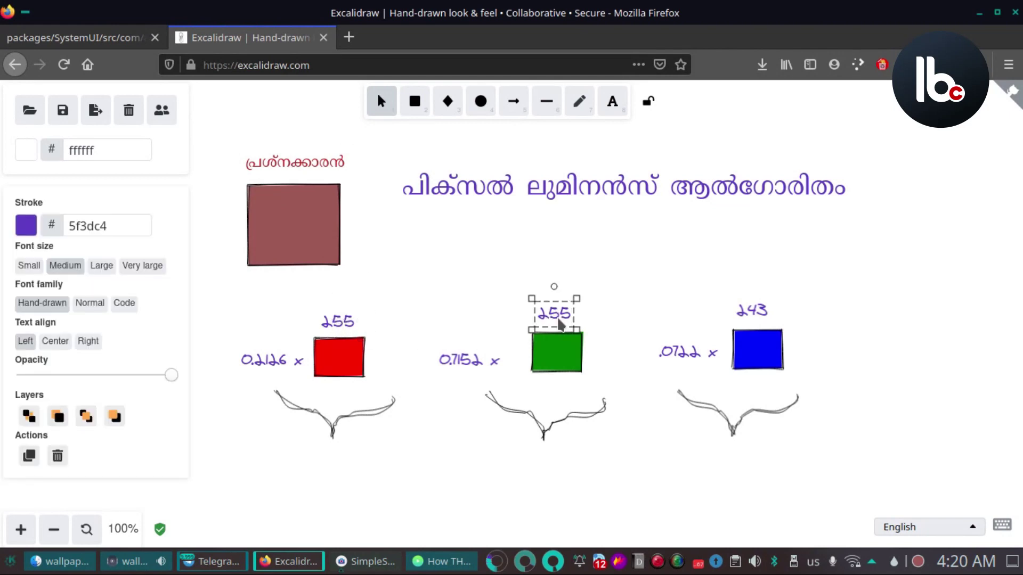
pyautogui.click(756, 310)
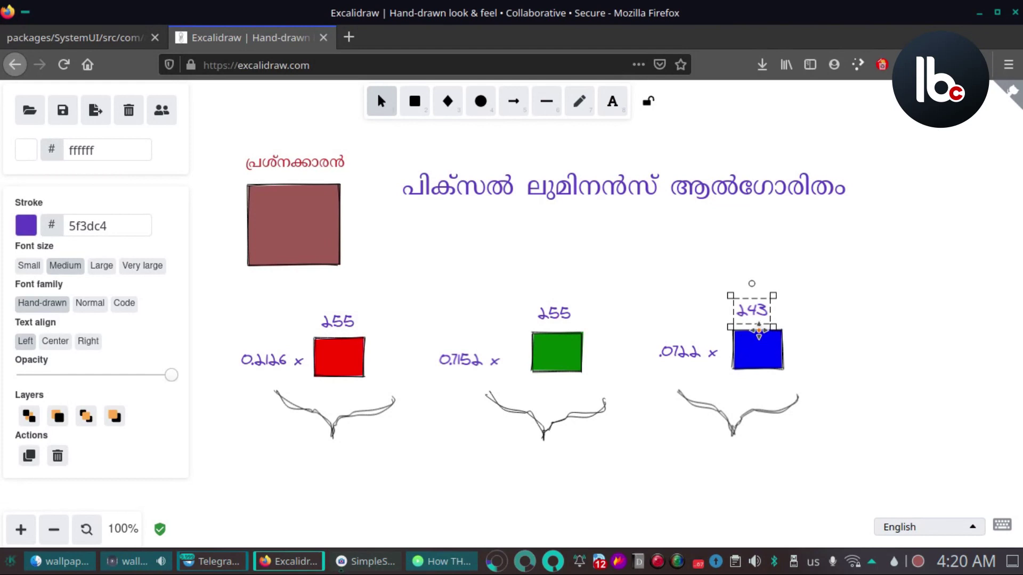
pyautogui.click(781, 308)
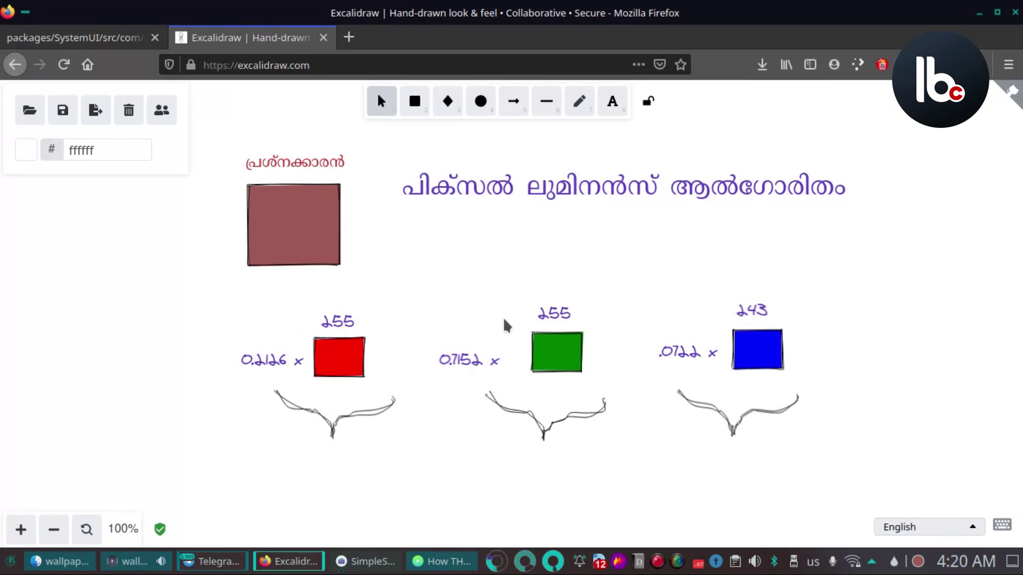
pyautogui.click(752, 311)
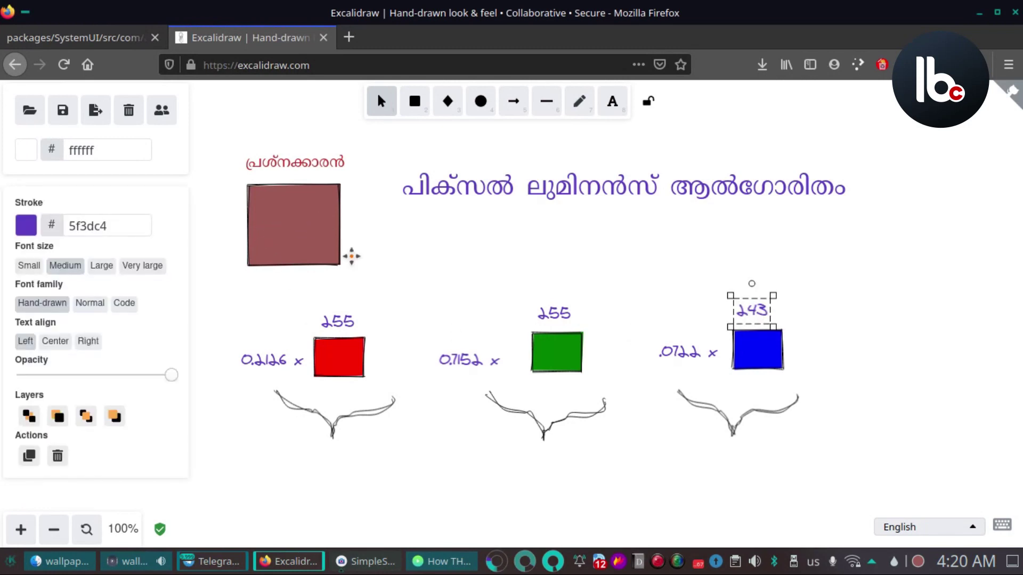
pyautogui.click(784, 272)
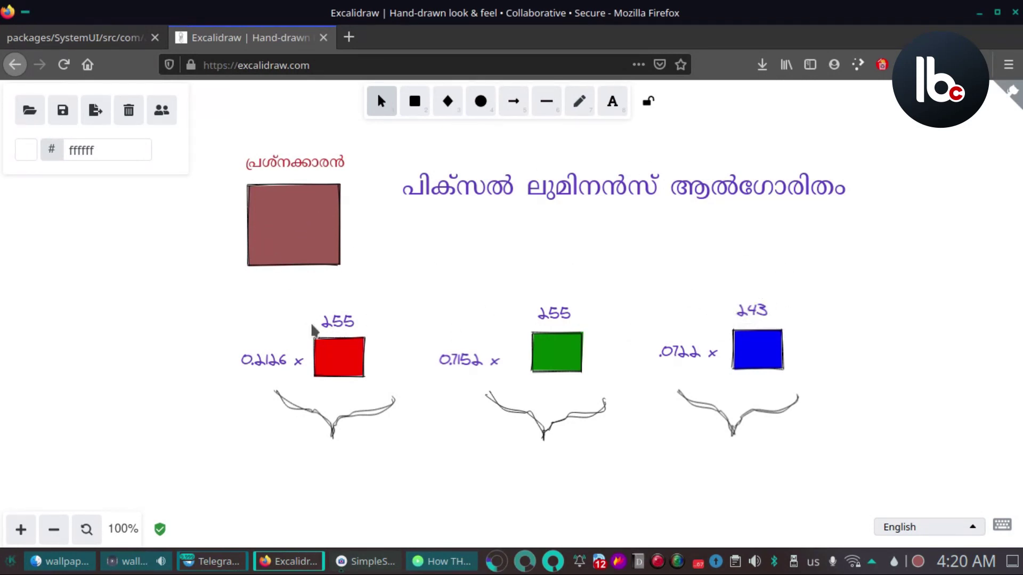
pyautogui.click(338, 321)
pyautogui.hotkey('ctrl', 'Tab')
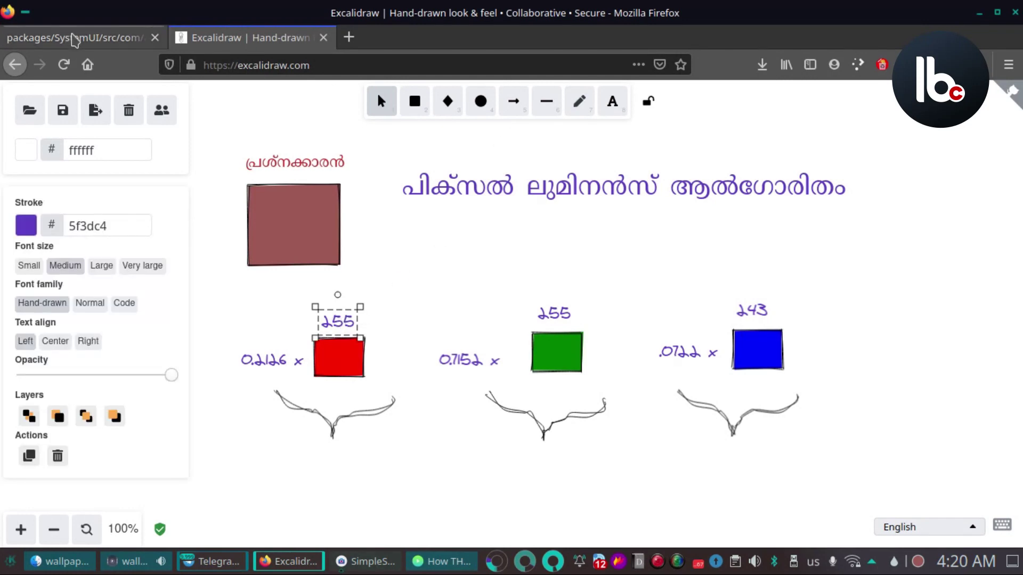
pyautogui.hotkey('ctrl', 'Tab')
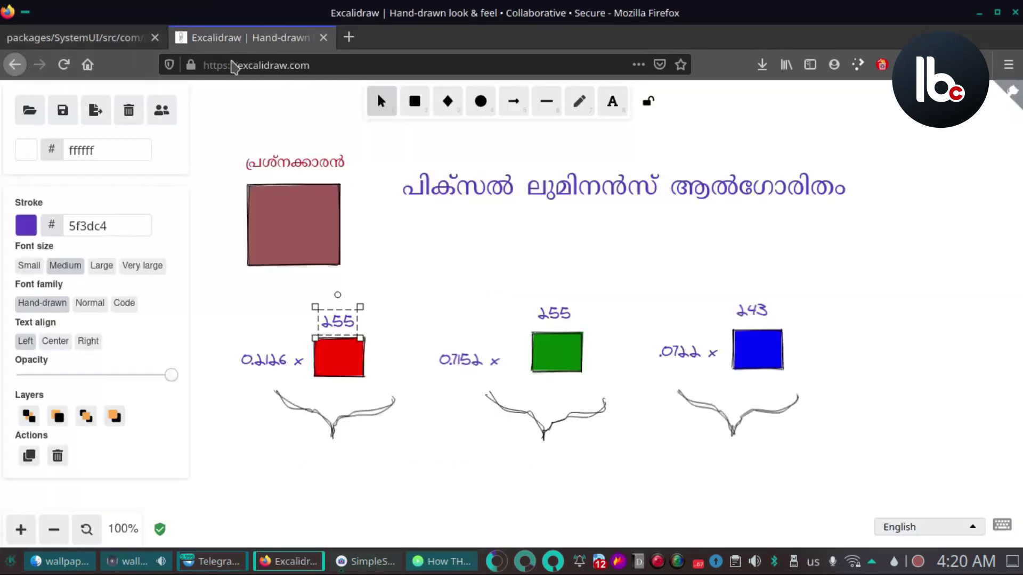
pyautogui.click(263, 365)
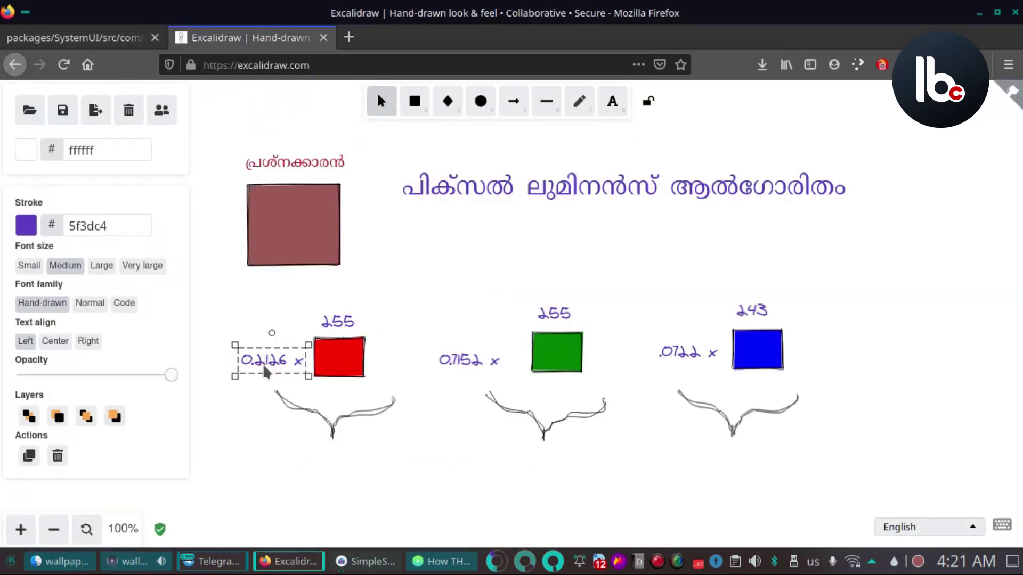
pyautogui.click(247, 400)
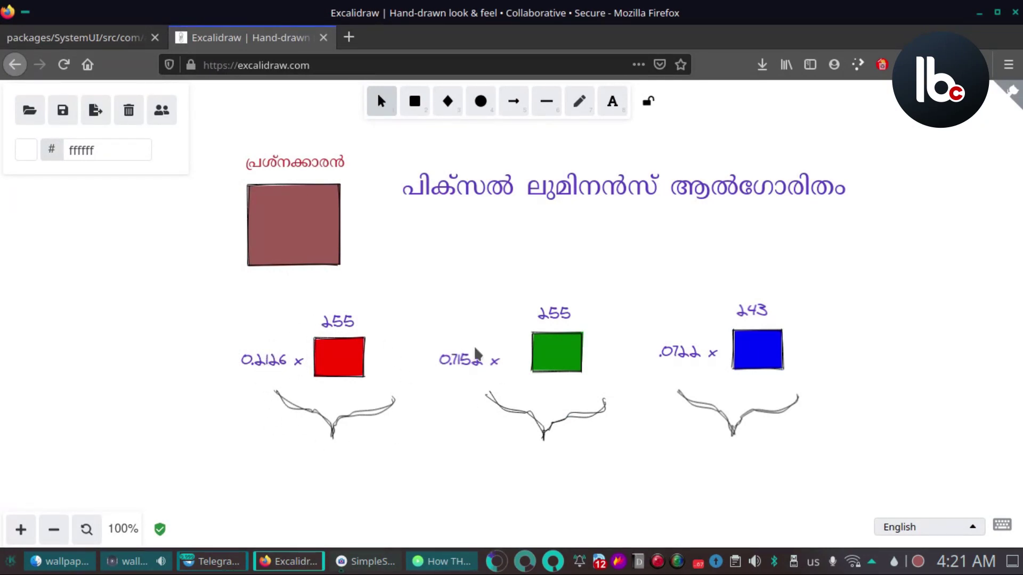
# - Add the text 54.213 below the red channel's brace as its weighted result
pyautogui.press('t')
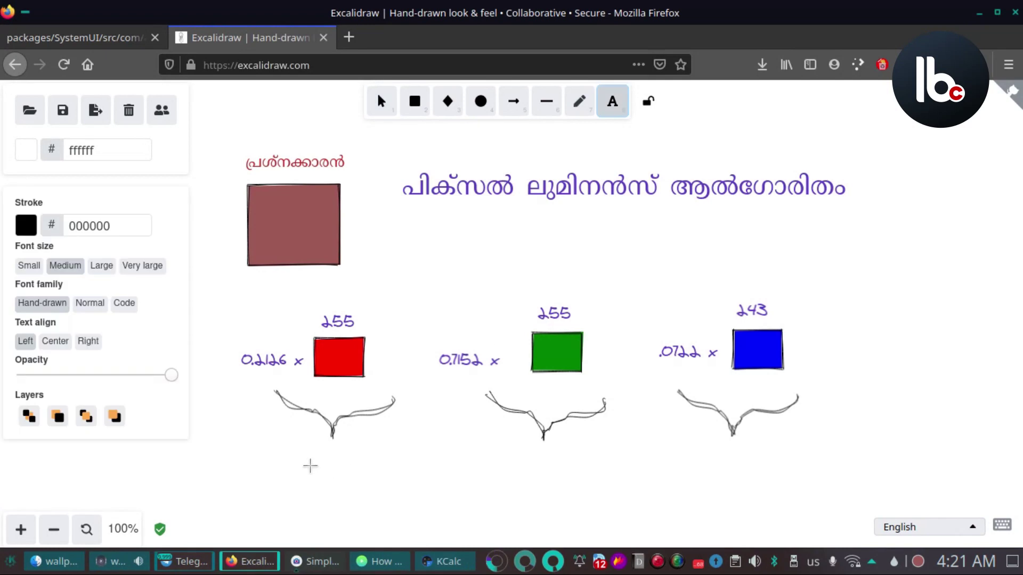
pyautogui.press('Escape')
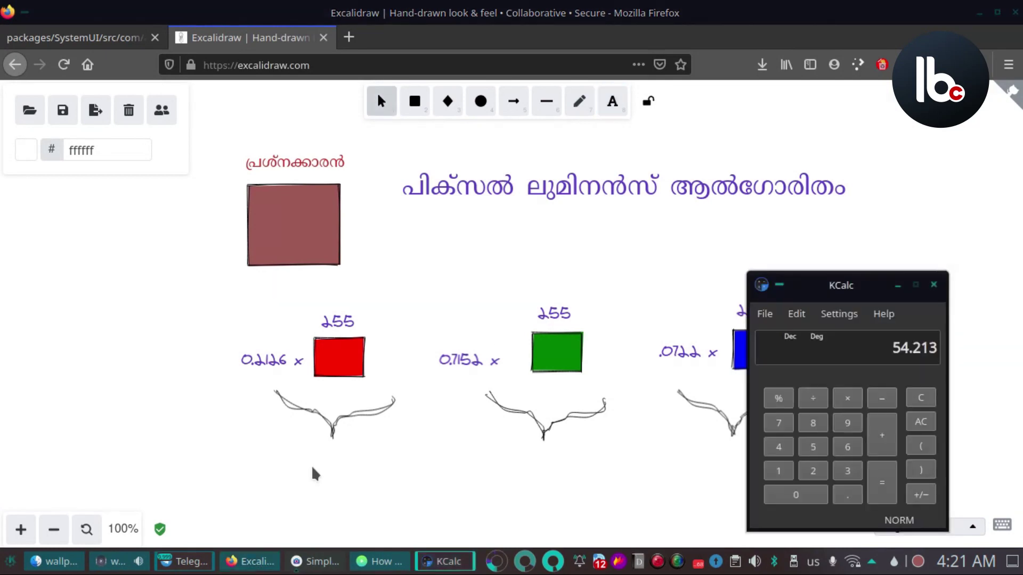
pyautogui.click(315, 474)
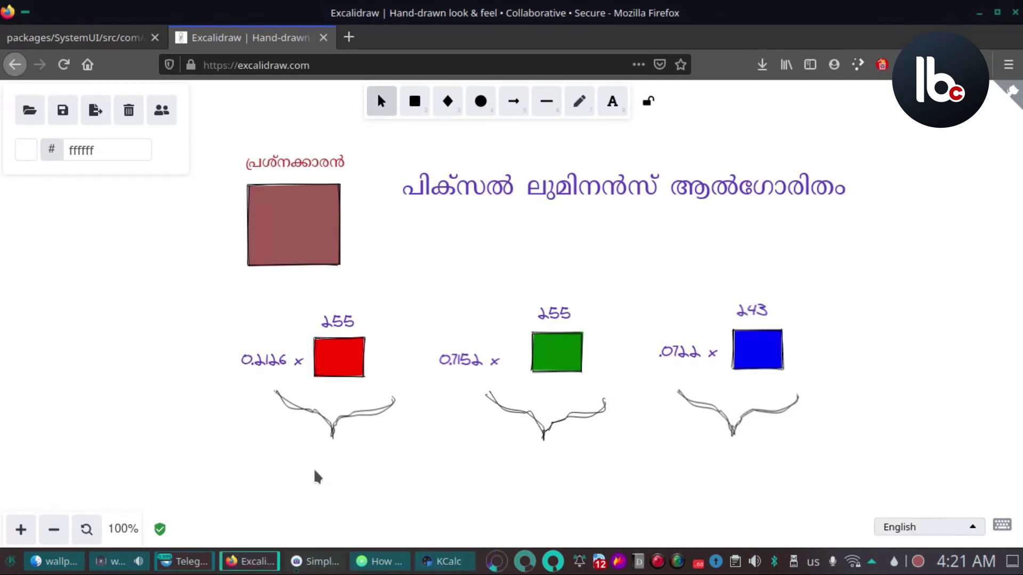
pyautogui.press('t')
pyautogui.click(315, 477)
pyautogui.write('54.213')
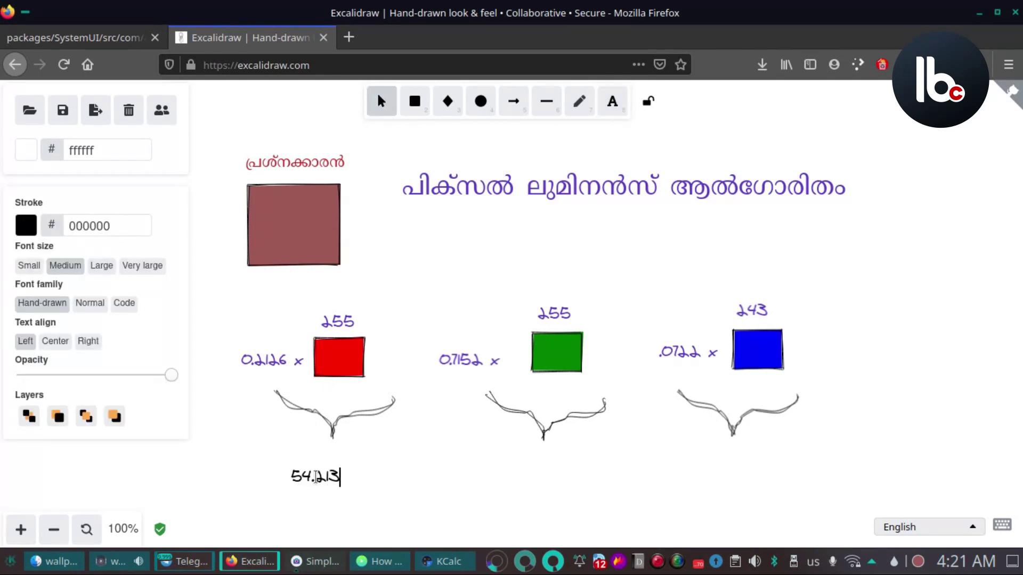
# - Add the weighted results 182.376 below the green channel's brace and 17.5446 below the blue channel's brace
pyautogui.doubleClick(529, 474)
pyautogui.hotkey('ctrl', 'v')
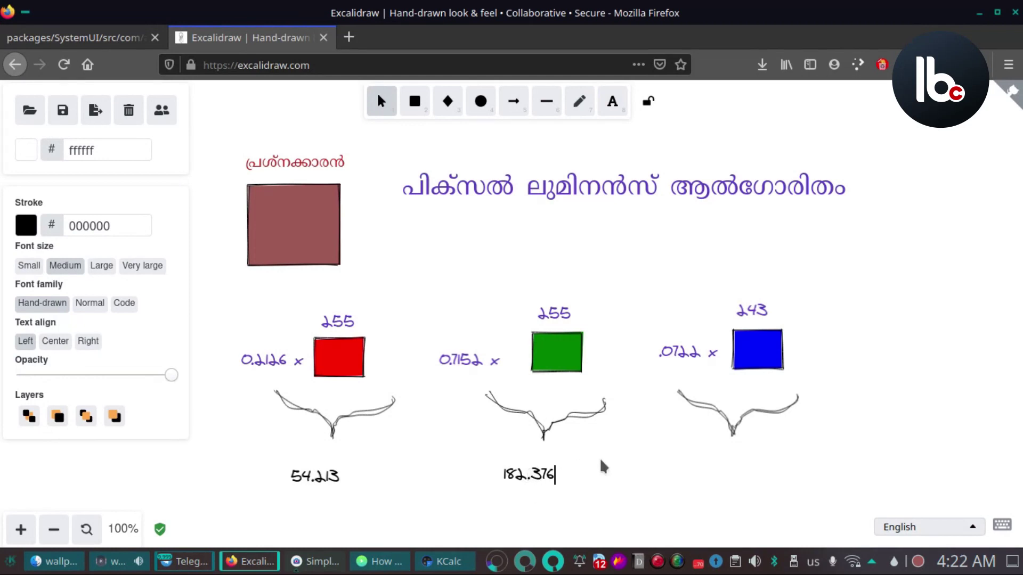
pyautogui.doubleClick(694, 467)
pyautogui.hotkey('ctrl', 'v')
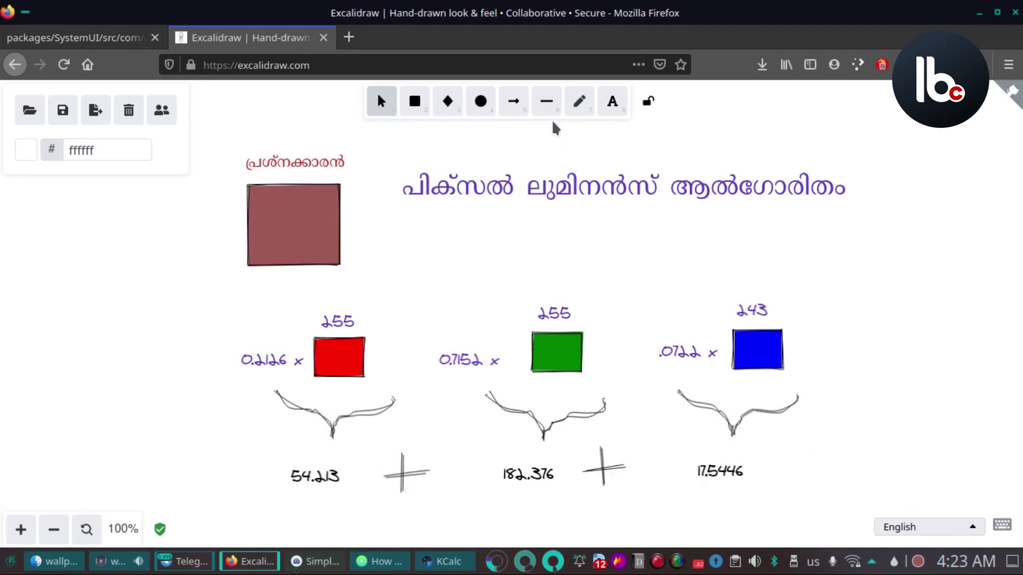
# - Draw an arrow rising diagonally from the 17.5446 result and add the total 254 at its tip
pyautogui.click(513, 102)
pyautogui.moveTo(771, 469); pyautogui.dragTo(867, 407)
pyautogui.doubleClick(864, 393)
pyautogui.write('254')
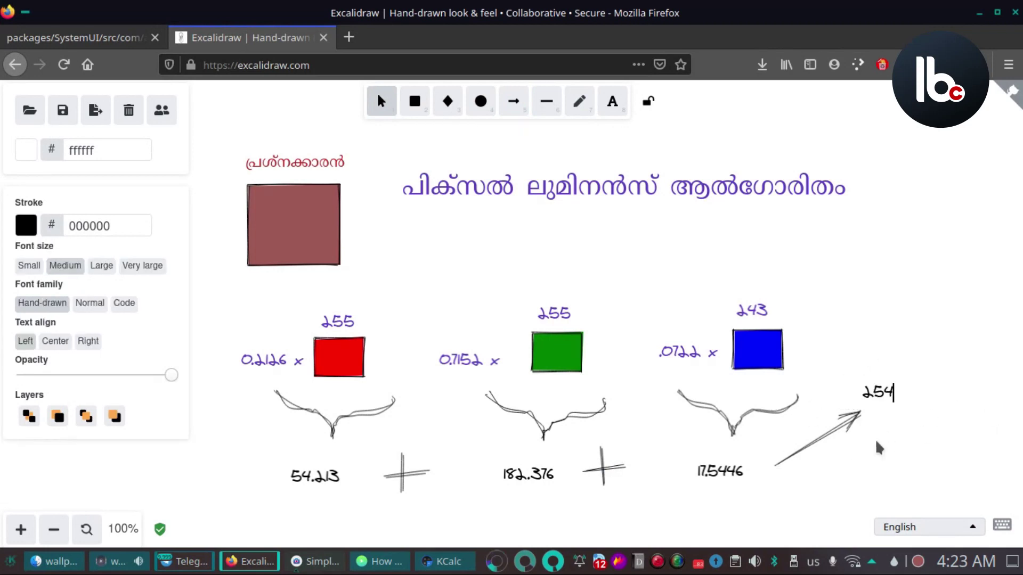
pyautogui.click(939, 346)
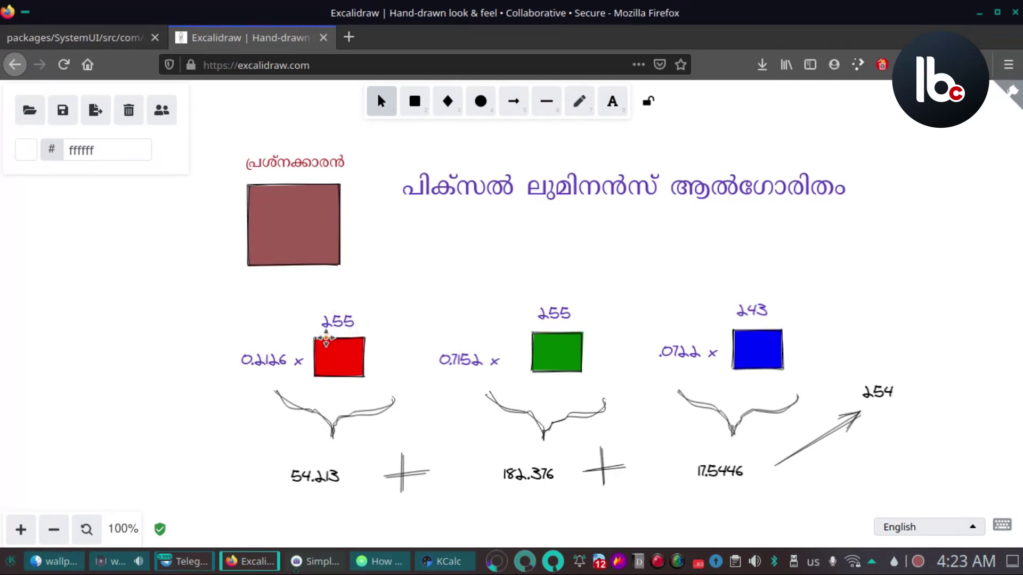
# - Add 256 as large text and place it above the 254 total, beside the blue channel
pyautogui.click(884, 393)
pyautogui.click(943, 392)
pyautogui.hotkey('ctrl', 'v')
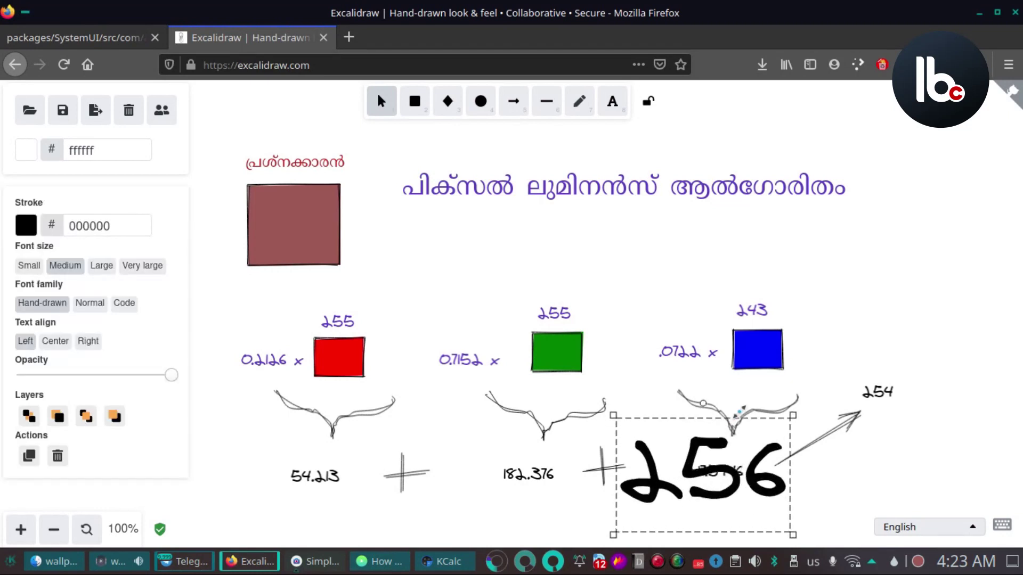
pyautogui.moveTo(674, 498); pyautogui.dragTo(859, 285)
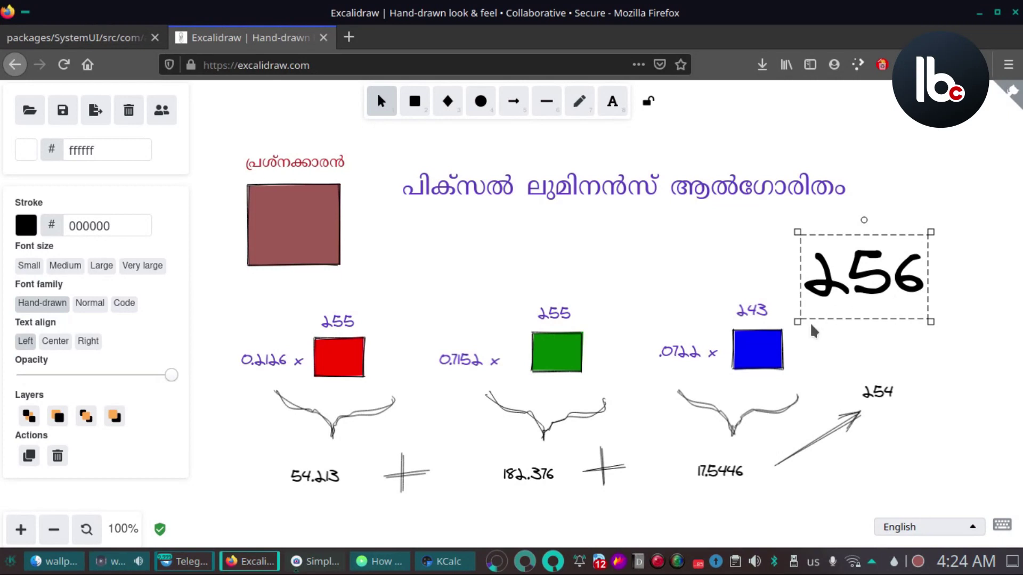
# - Enlarge the 256 text and adjust its position above the 254 total
pyautogui.moveTo(795, 325); pyautogui.dragTo(780, 340)
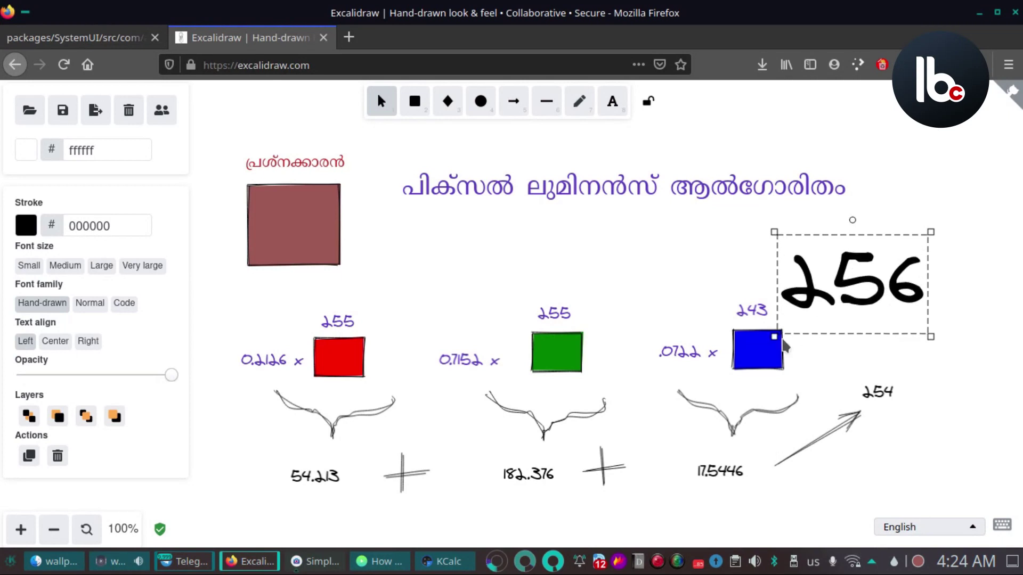
pyautogui.moveTo(857, 296); pyautogui.dragTo(864, 294)
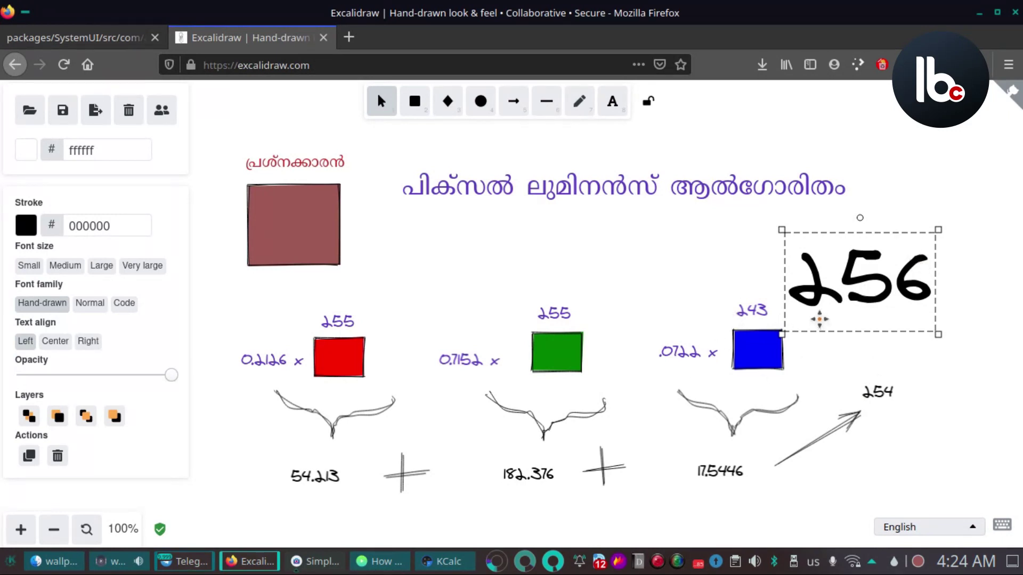
pyautogui.moveTo(781, 336); pyautogui.dragTo(792, 327)
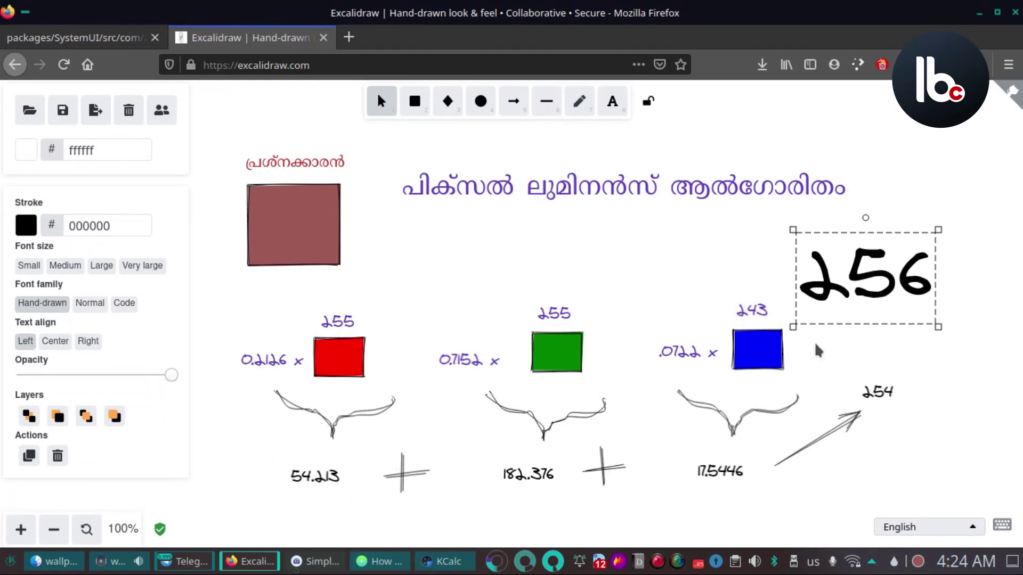
pyautogui.moveTo(938, 327); pyautogui.dragTo(951, 347)
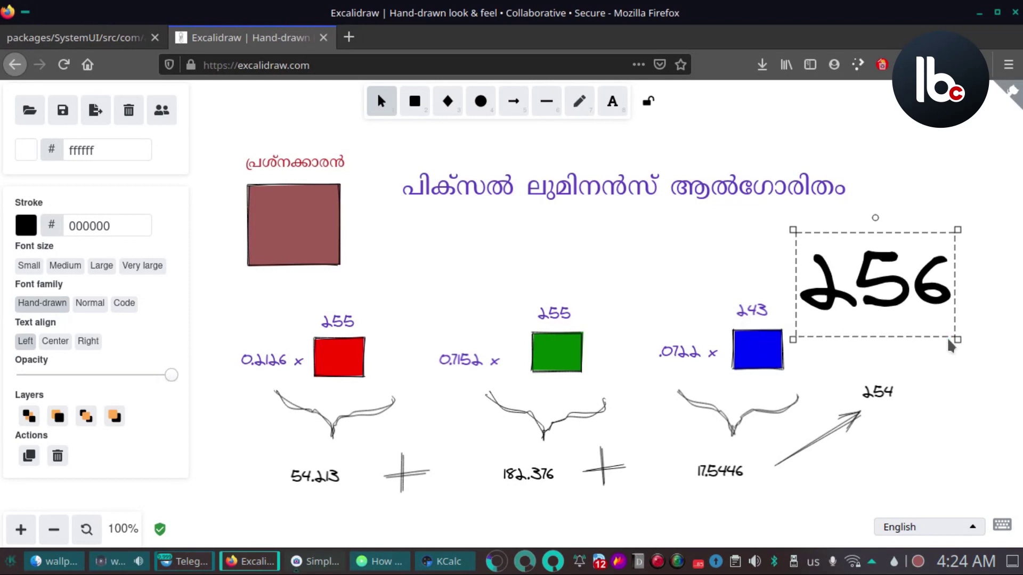